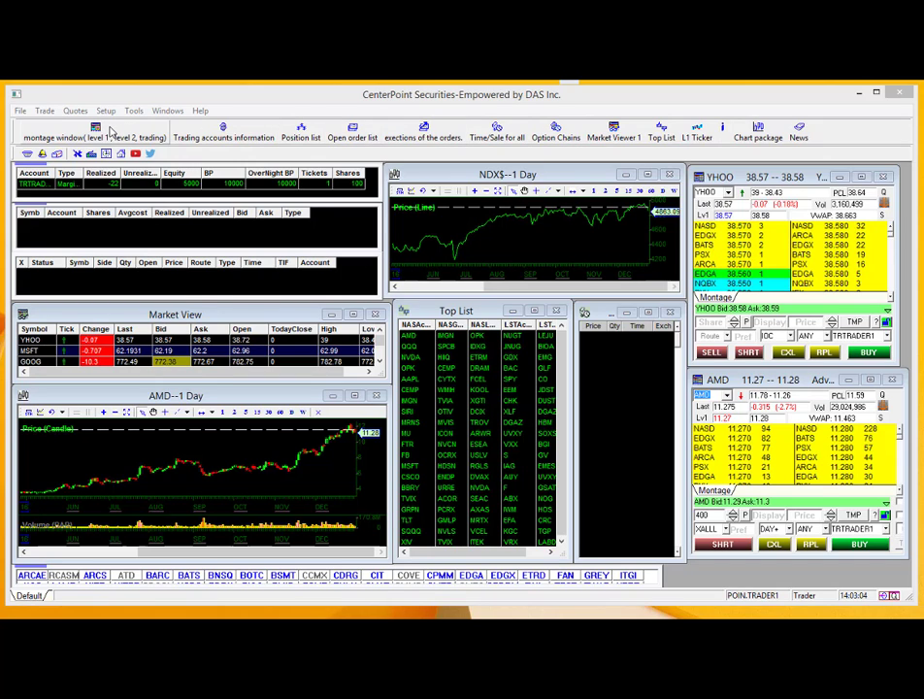
Try the toolbar shortcuts for the montage window and the chart package, closing the montage window again
{"action": "left_click", "coordinate": [95, 131]}
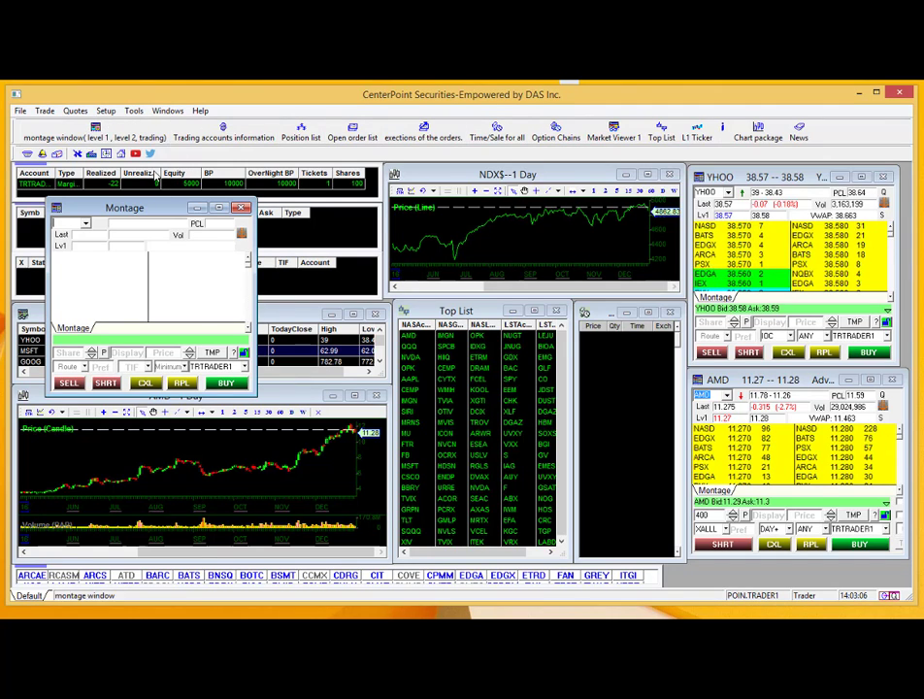
{"action": "left_click_drag", "start_coordinate": [164, 207], "coordinate": [254, 178]}
{"action": "left_click", "coordinate": [336, 177]}
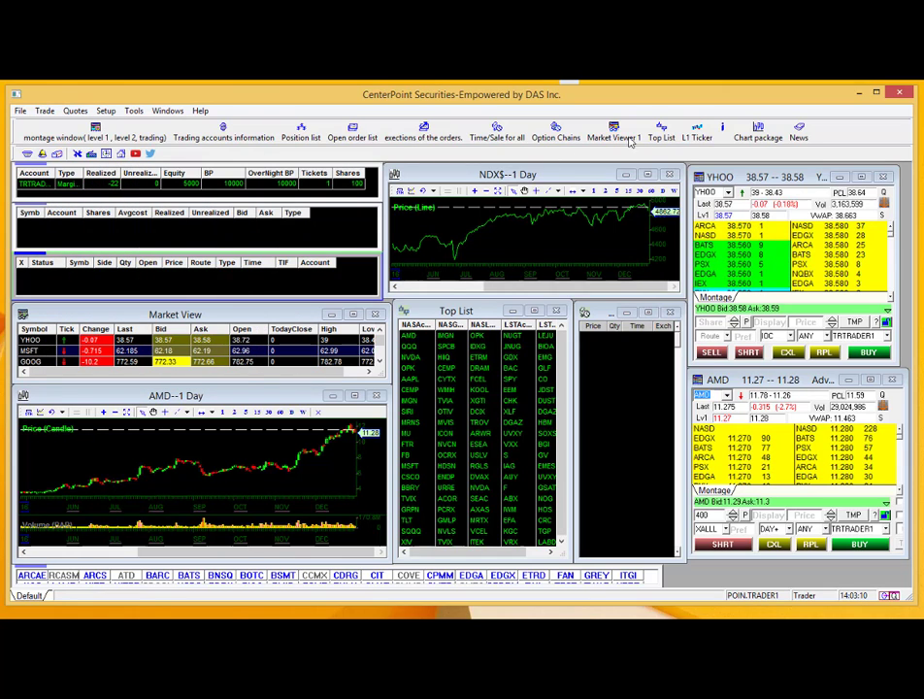
{"action": "left_click", "coordinate": [759, 131]}
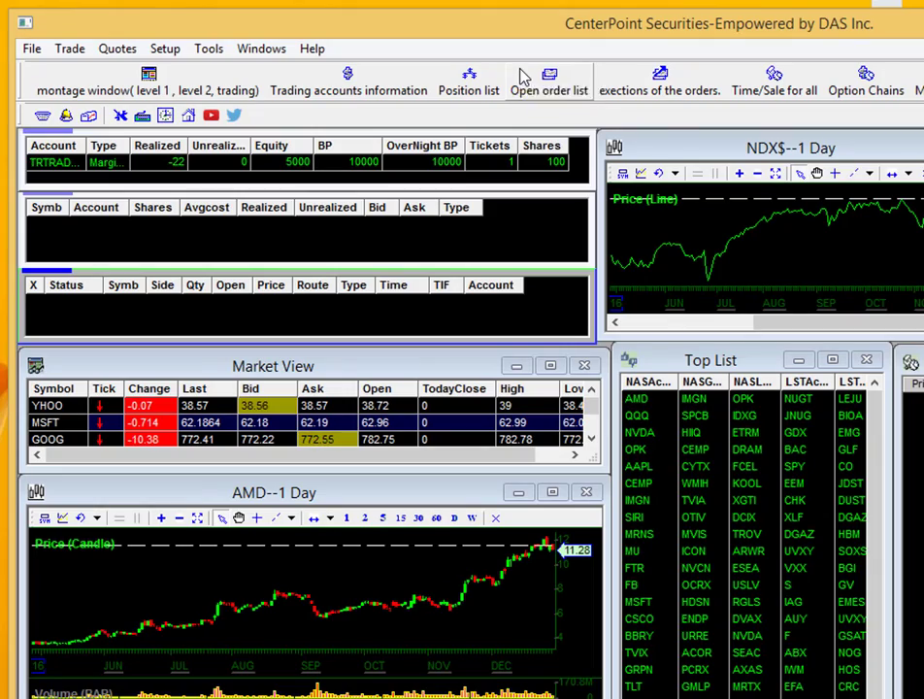
In the customization of ToolBar1, shift Trading accounts information up one position and back down again
{"action": "right_click", "coordinate": [532, 70]}
{"action": "left_click", "coordinate": [583, 132]}
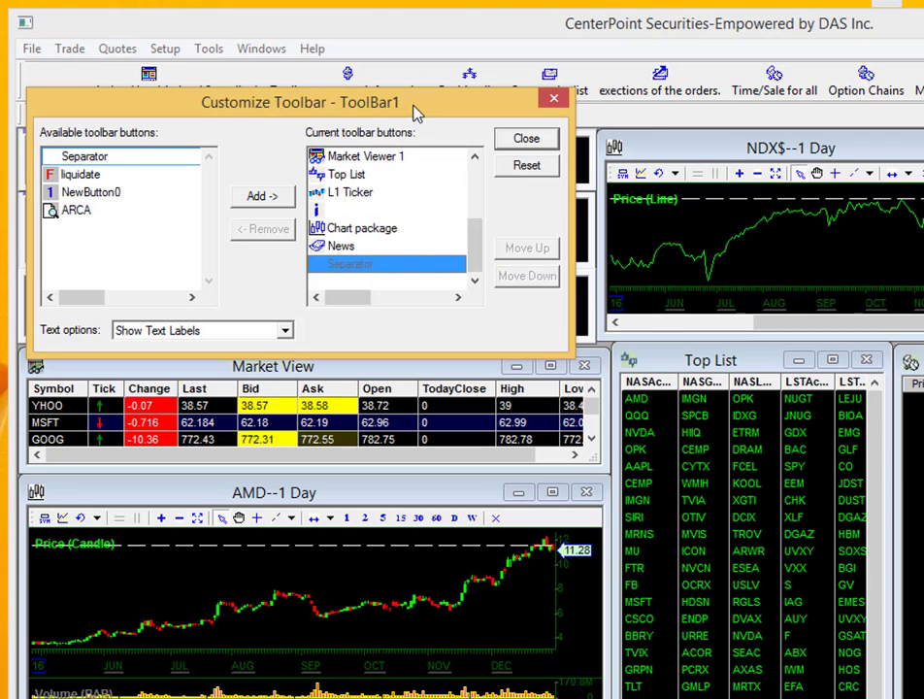
{"action": "left_click_drag", "start_coordinate": [487, 233], "coordinate": [485, 165]}
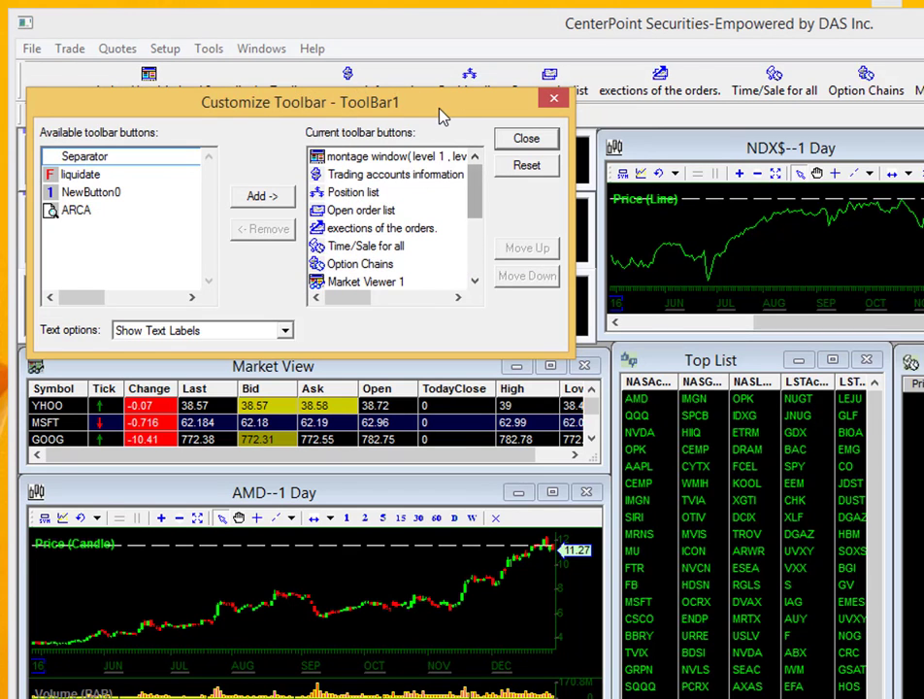
{"action": "left_click_drag", "start_coordinate": [449, 109], "coordinate": [603, 140]}
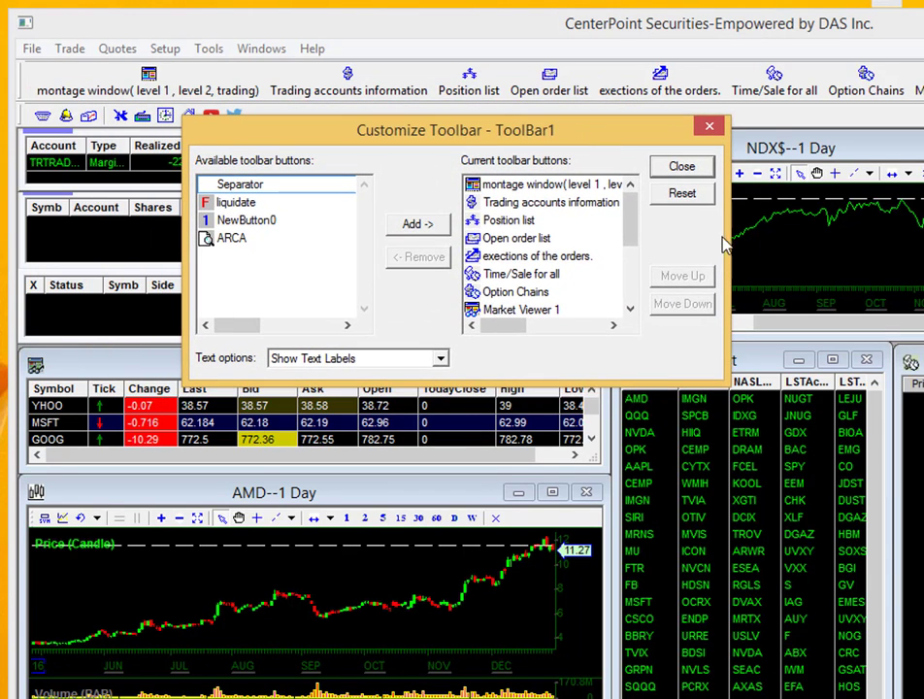
{"action": "left_click", "coordinate": [558, 203]}
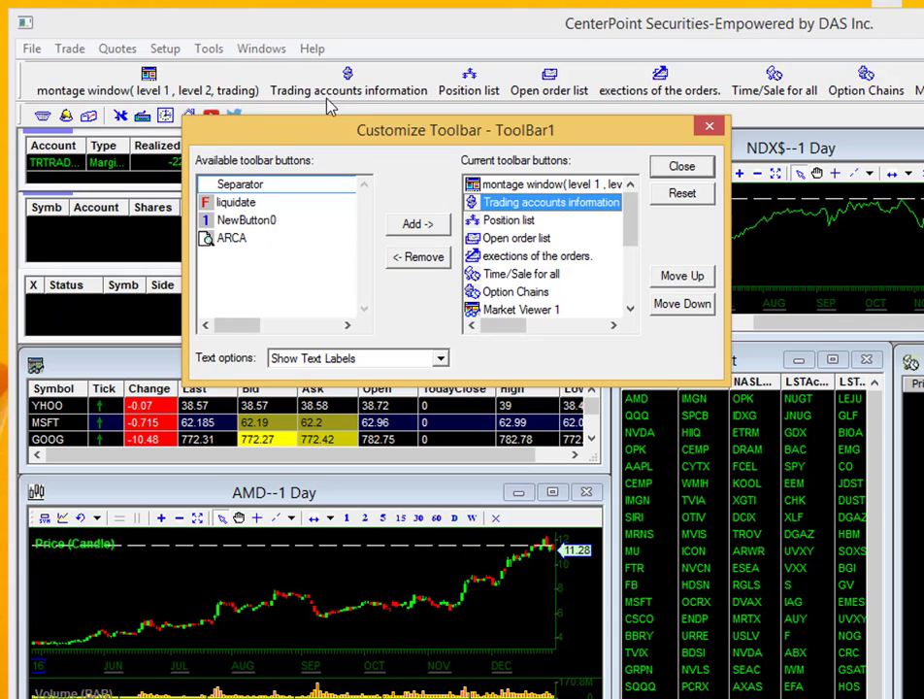
{"action": "left_click", "coordinate": [691, 276]}
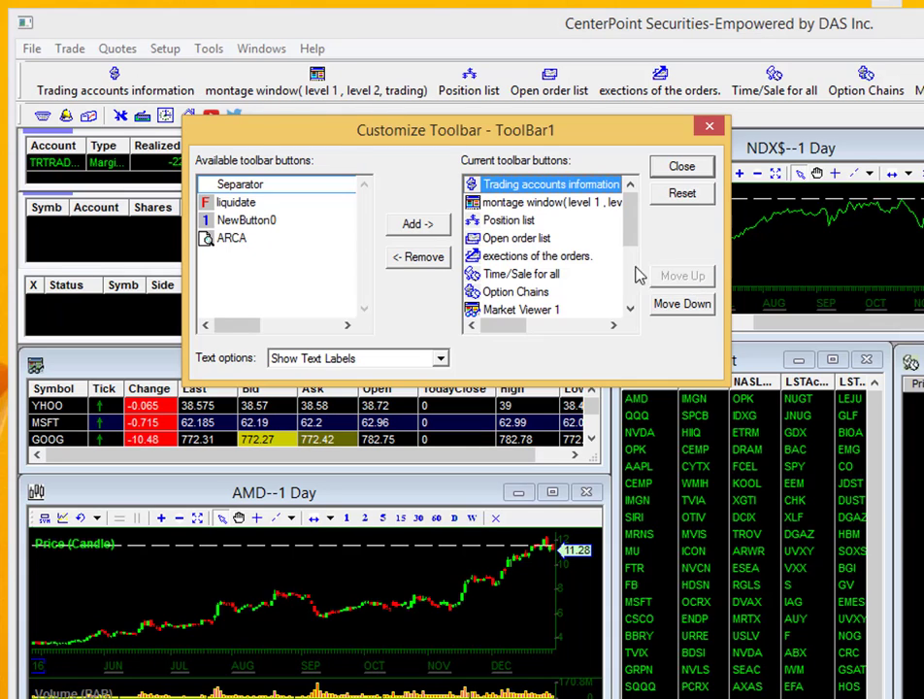
{"action": "left_click", "coordinate": [707, 303]}
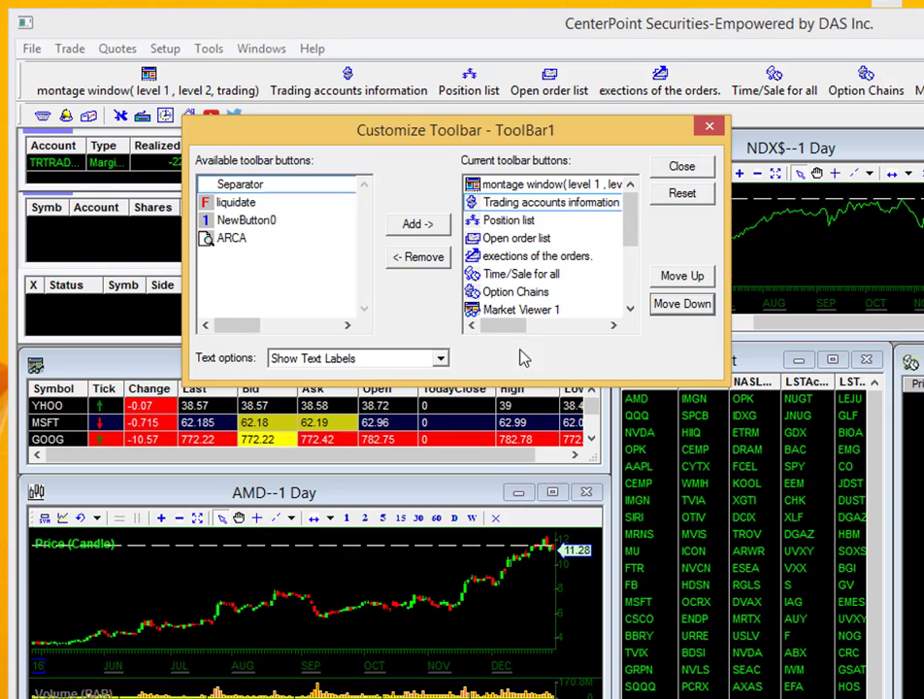
Switch ToolBar1's text option to No Text Labels, return it to Show Text Labels and close the customization
{"action": "left_click", "coordinate": [440, 358]}
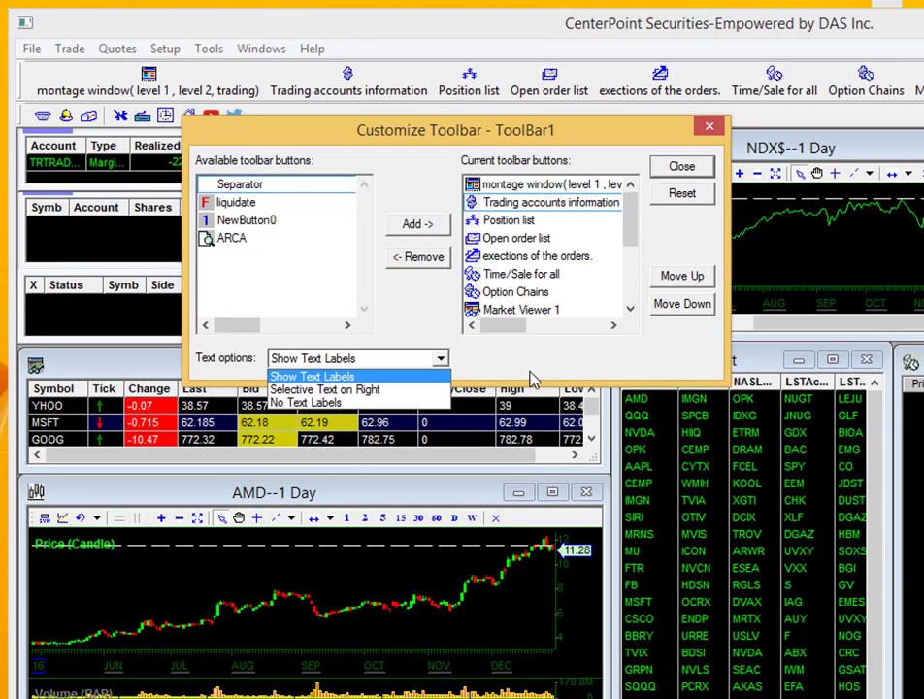
{"action": "left_click", "coordinate": [346, 404]}
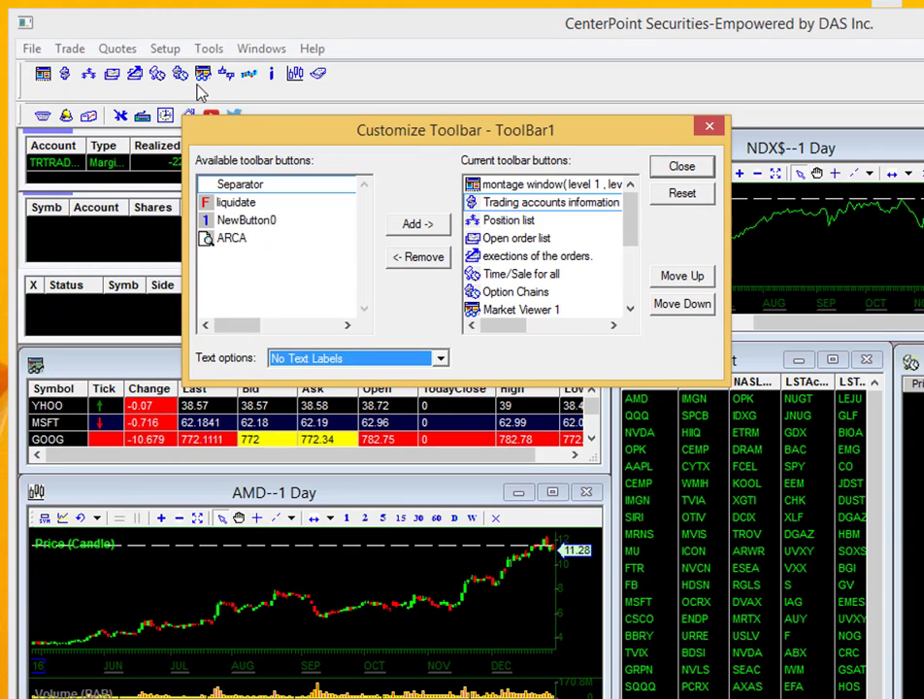
{"action": "left_click", "coordinate": [440, 358]}
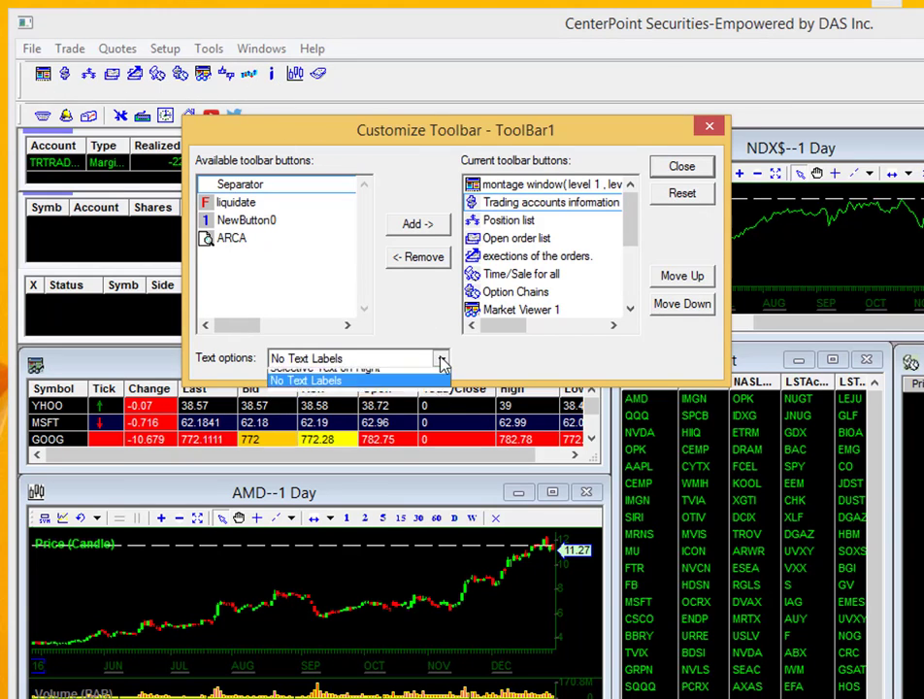
{"action": "left_click", "coordinate": [427, 374]}
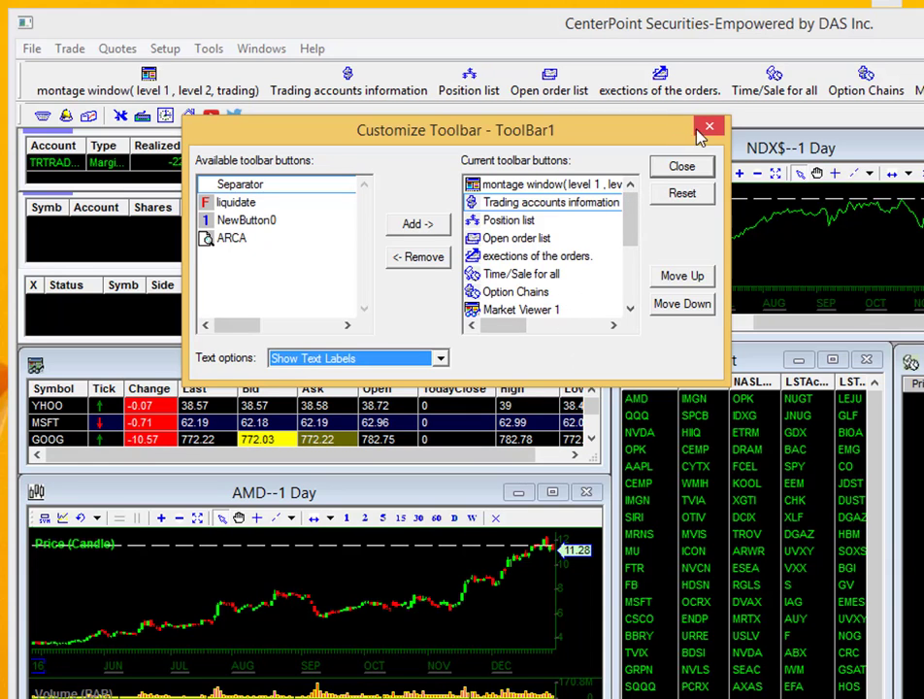
{"action": "left_click", "coordinate": [709, 127]}
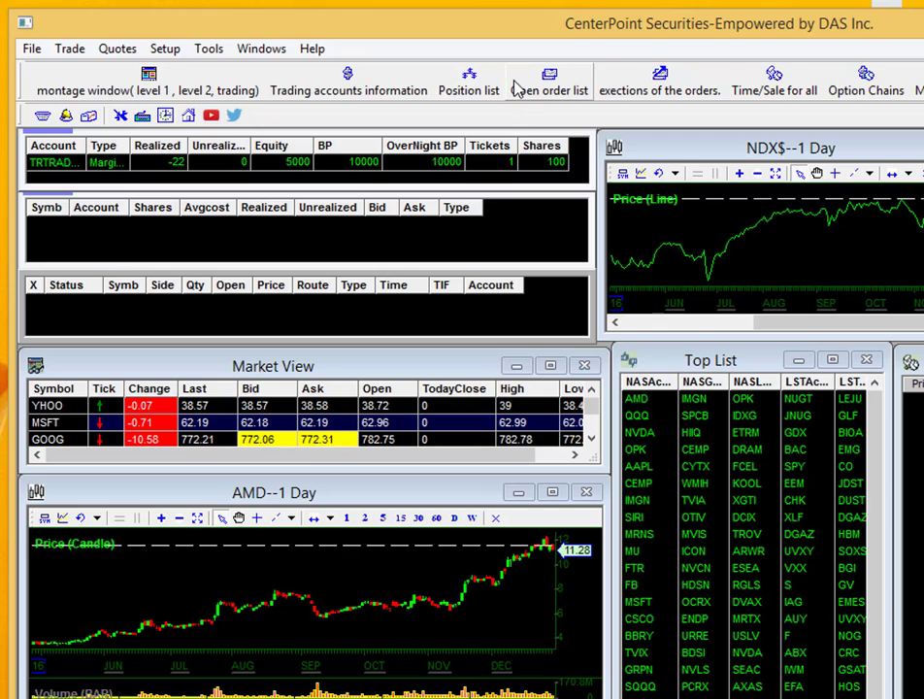
View the customization options of ToolBar2 and close them without changes
{"action": "right_click", "coordinate": [260, 121]}
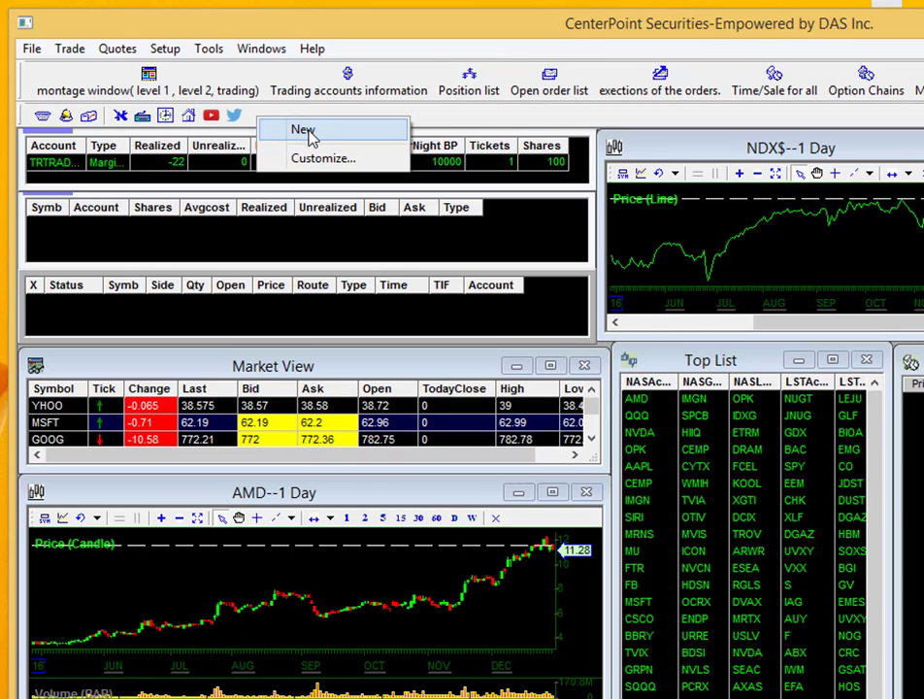
{"action": "left_click", "coordinate": [324, 158]}
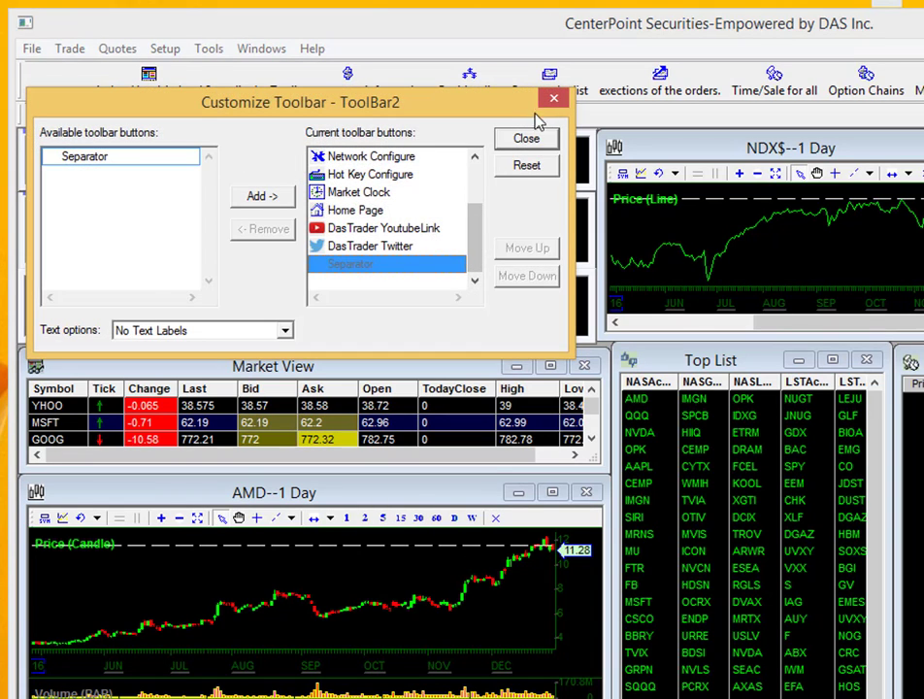
{"action": "left_click", "coordinate": [552, 98]}
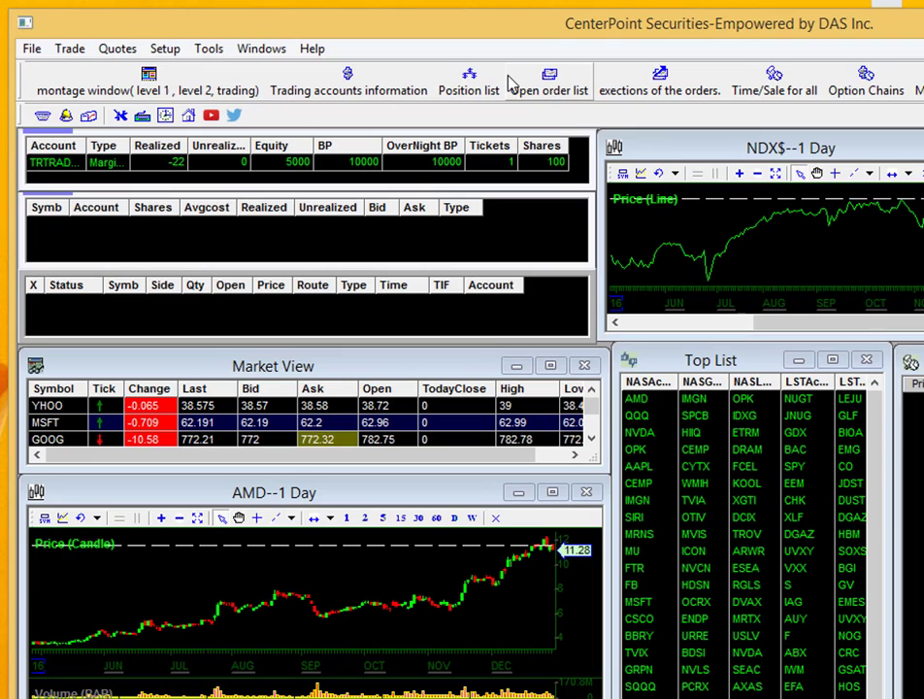
Add a new button to ToolBar1 between Position list and Open order list
{"action": "right_click", "coordinate": [525, 77]}
{"action": "left_click", "coordinate": [557, 86]}
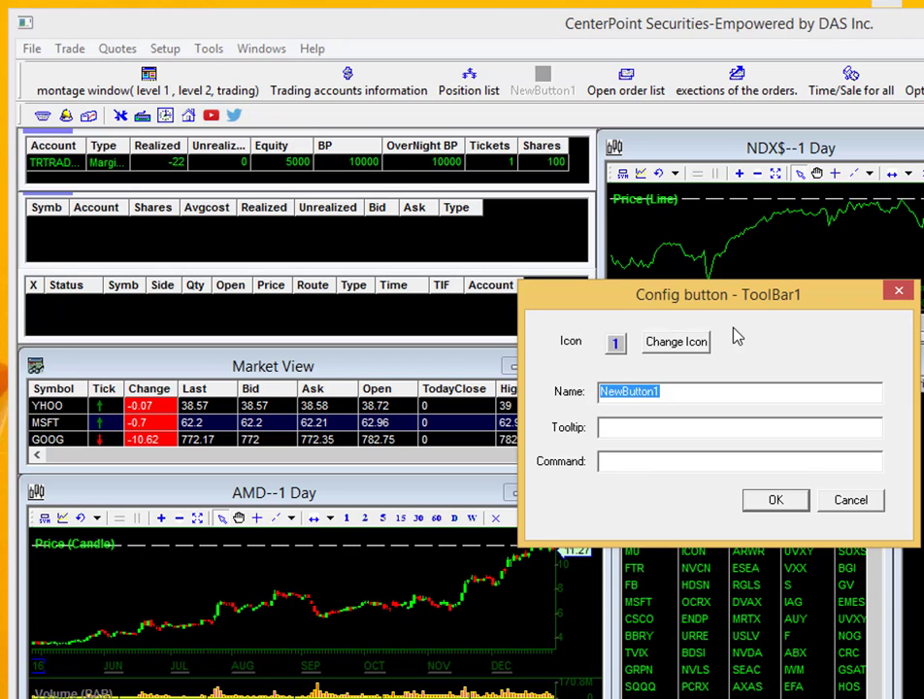
{"action": "left_click", "coordinate": [635, 341]}
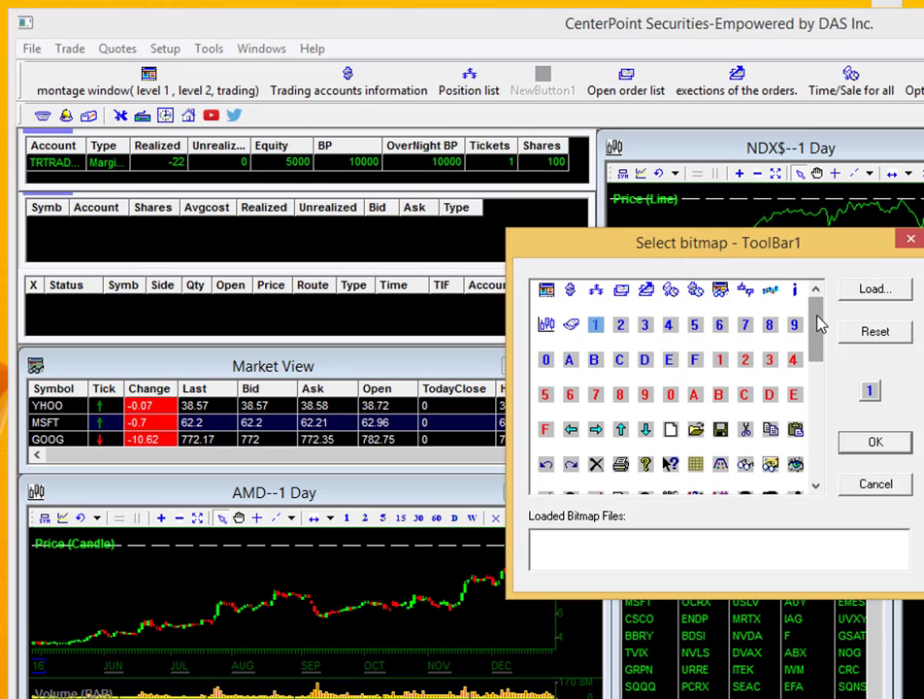
{"action": "scroll", "coordinate": [820, 324], "scroll_direction": "down", "scroll_amount": 2}
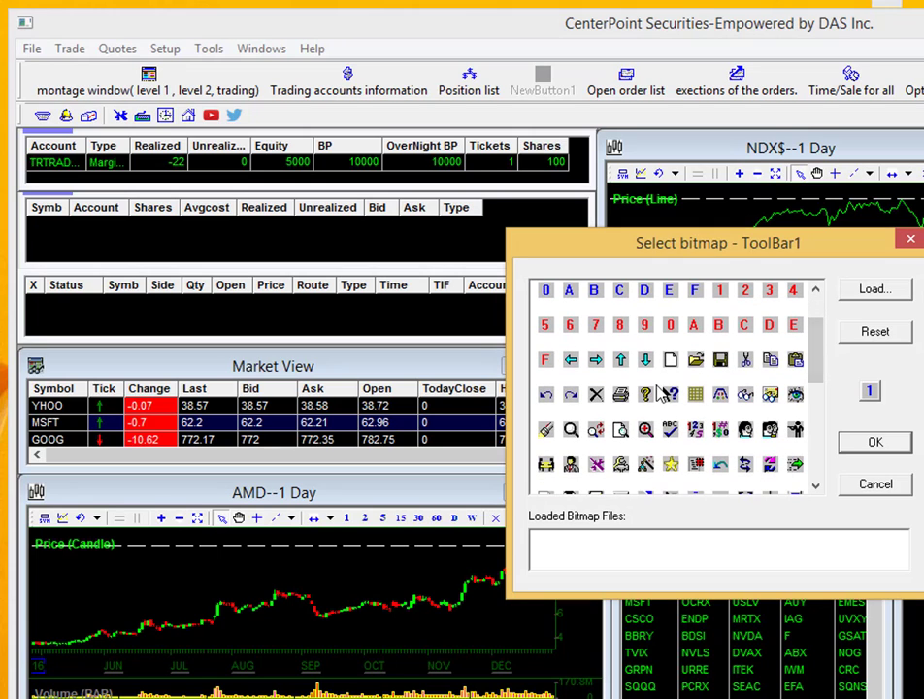
{"action": "left_click", "coordinate": [596, 395]}
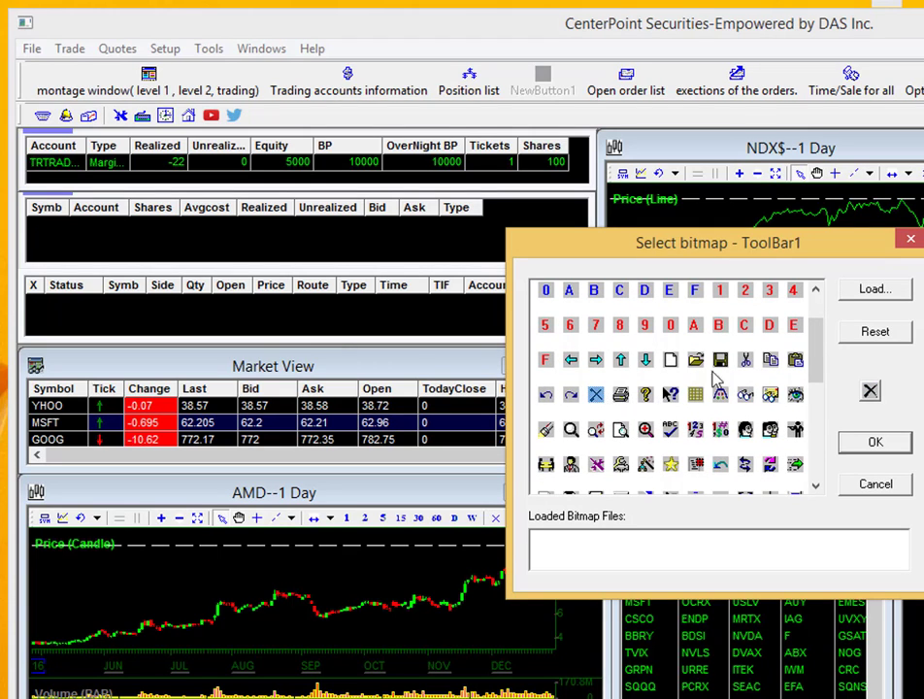
{"action": "left_click", "coordinate": [872, 449]}
{"action": "left_click_drag", "start_coordinate": [712, 398], "coordinate": [462, 398]}
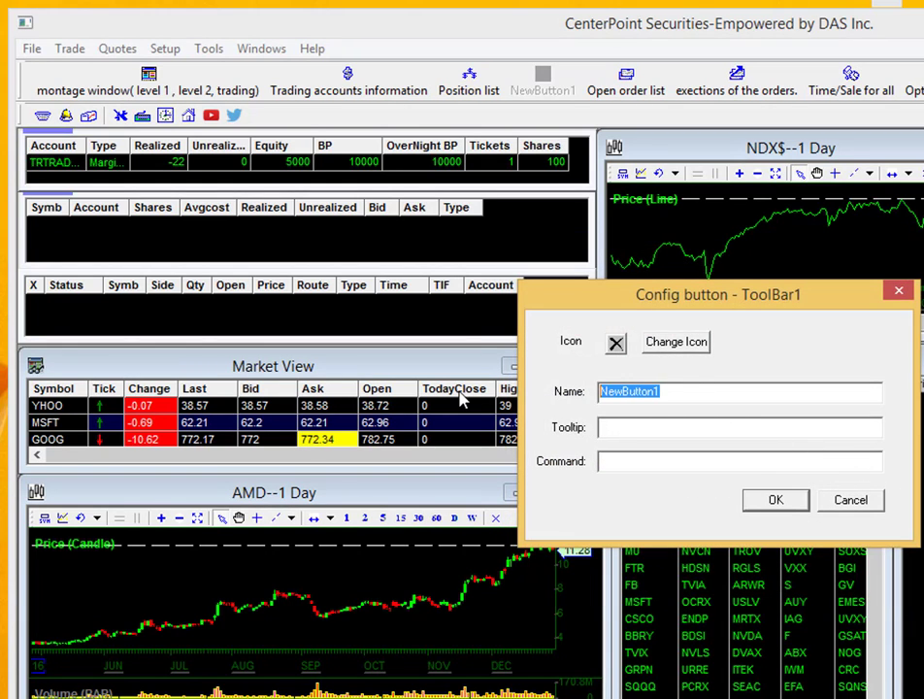
{"action": "type", "text": "Clo"}
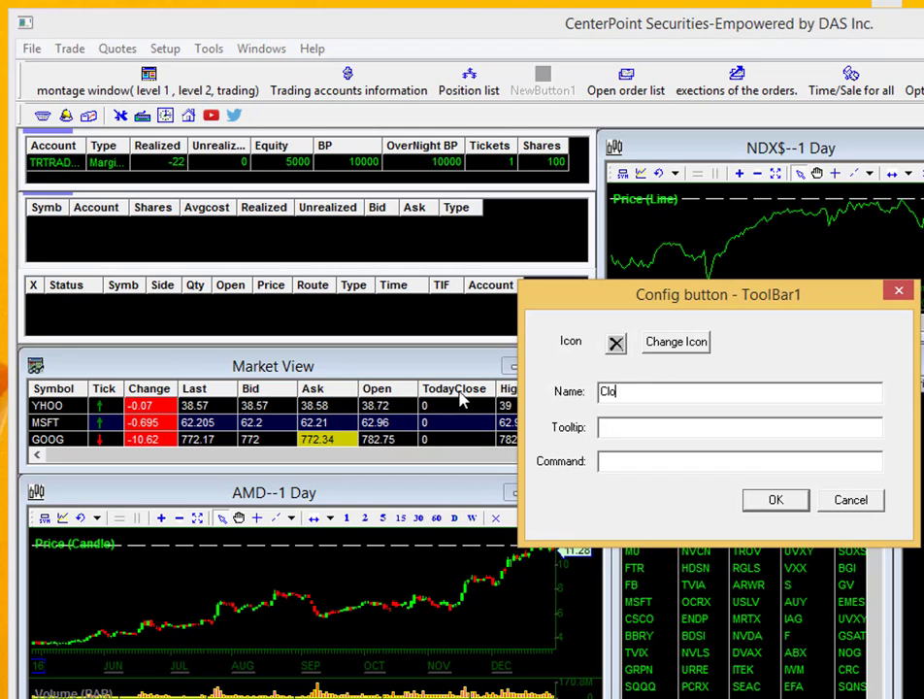
{"action": "type", "text": "se All"}
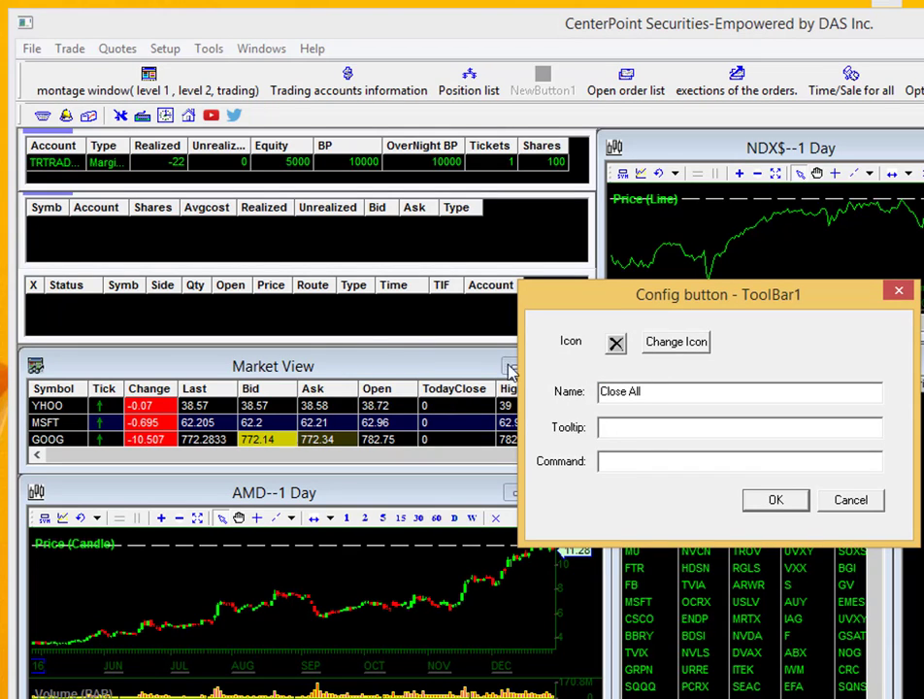
{"action": "left_click", "coordinate": [644, 431]}
{"action": "type", "text": "L"}
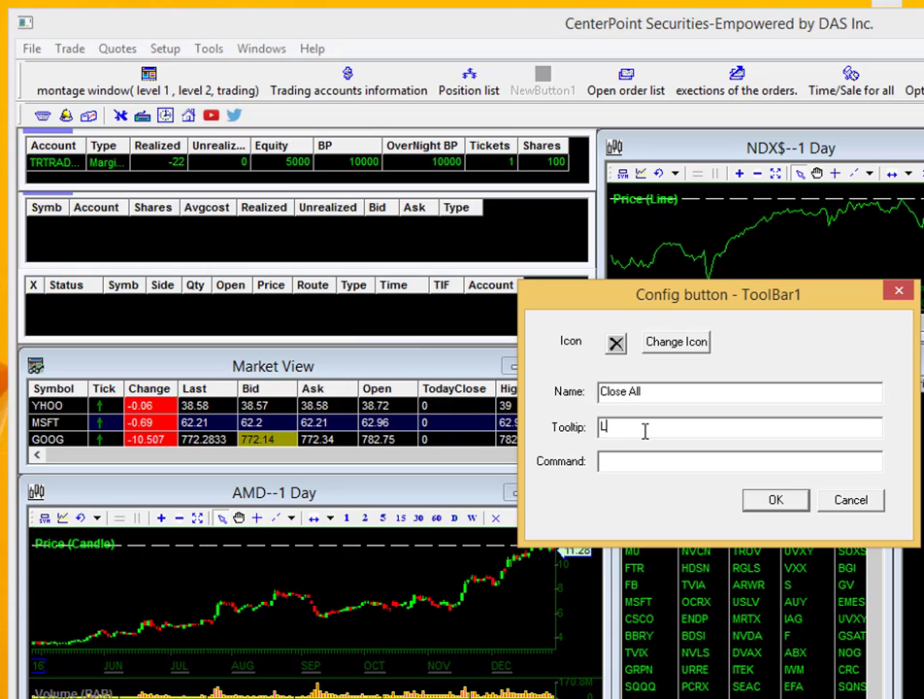
{"action": "type", "text": "iquidate all"}
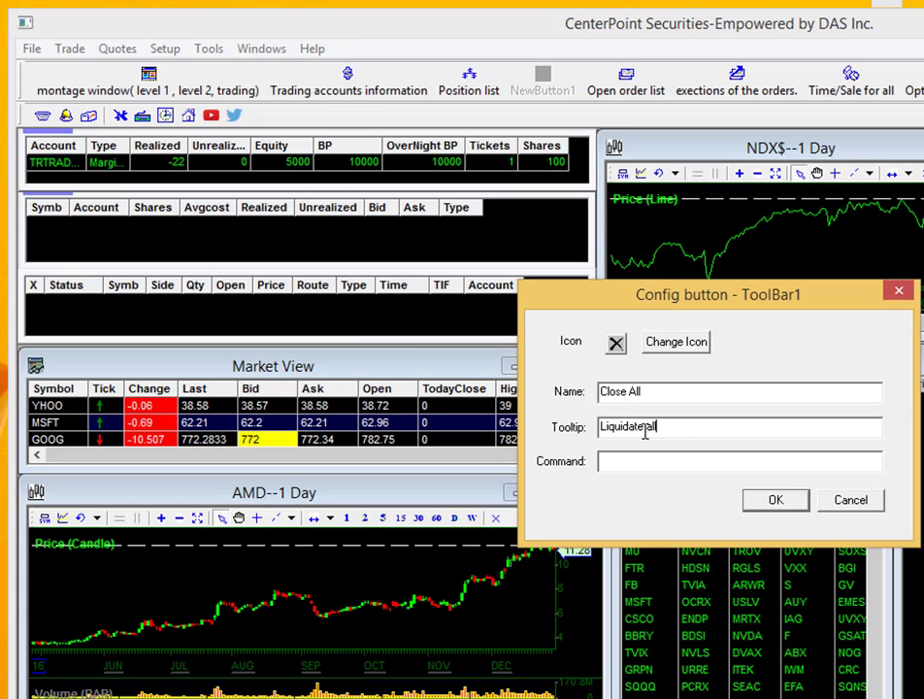
{"action": "left_click", "coordinate": [625, 462]}
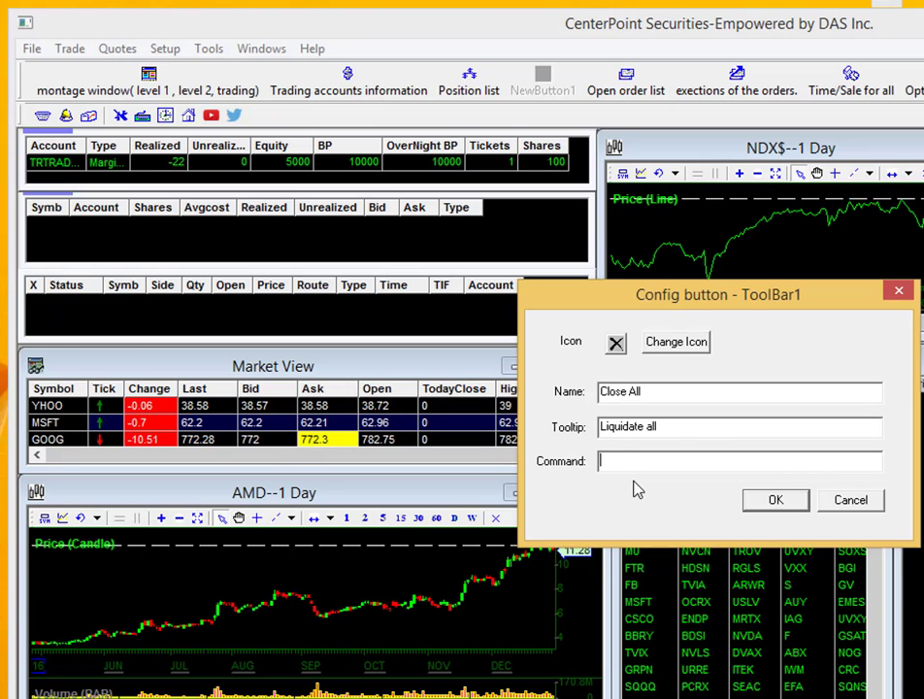
{"action": "left_click", "coordinate": [836, 501]}
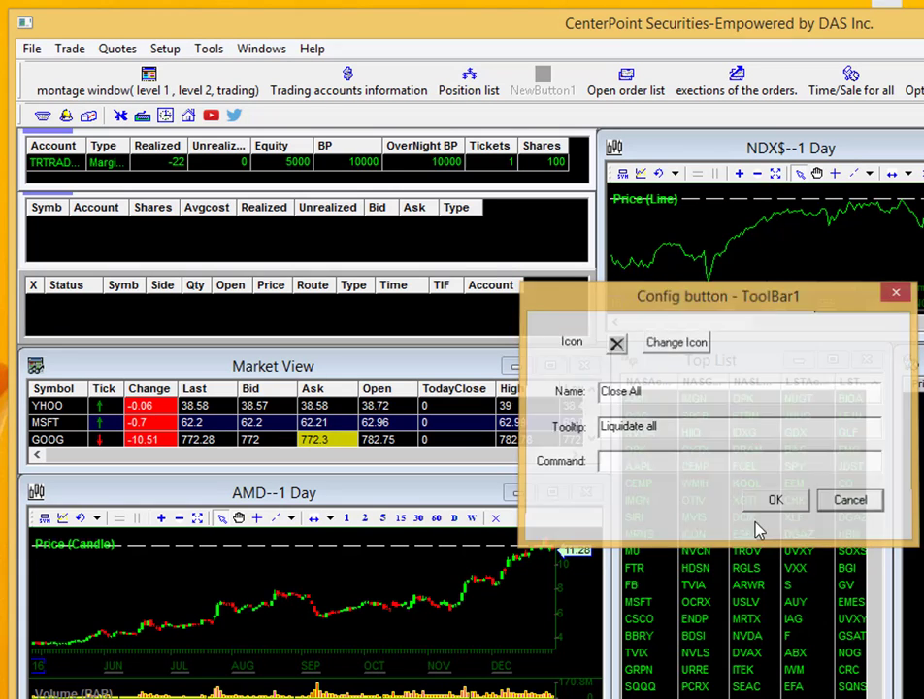
Look up the command for Close all Positions in the hotkey configuration and close the configuration
{"action": "left_click", "coordinate": [141, 115]}
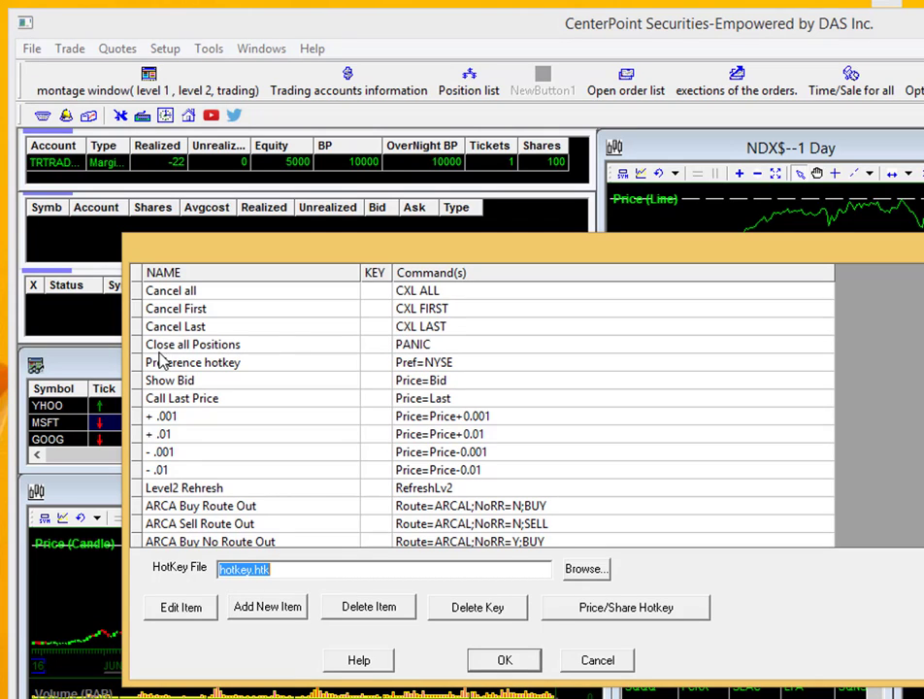
{"action": "left_click", "coordinate": [206, 346]}
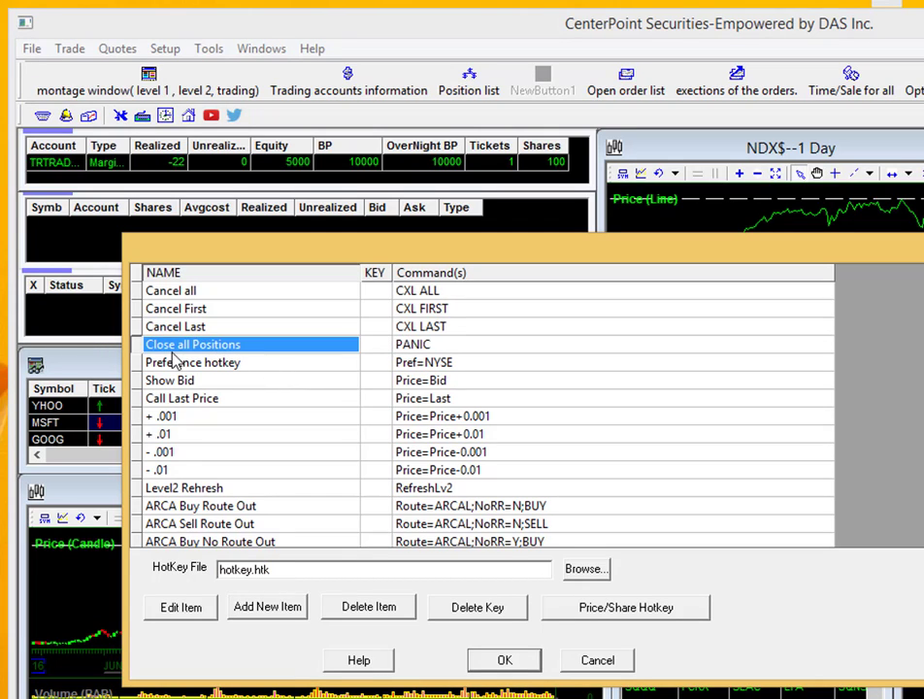
{"action": "left_click", "coordinate": [419, 345]}
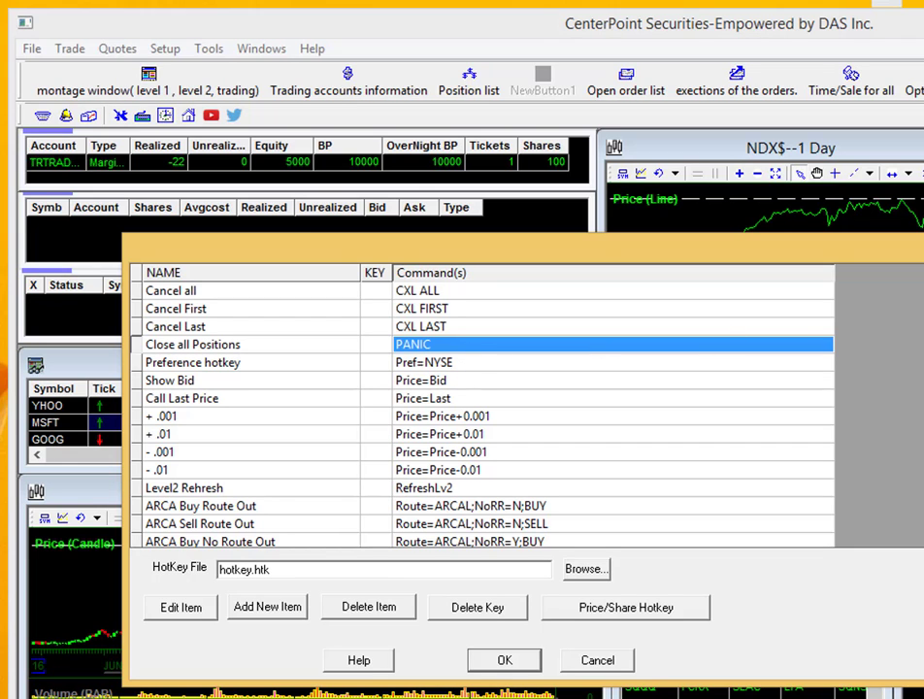
{"action": "key", "text": "Return"}
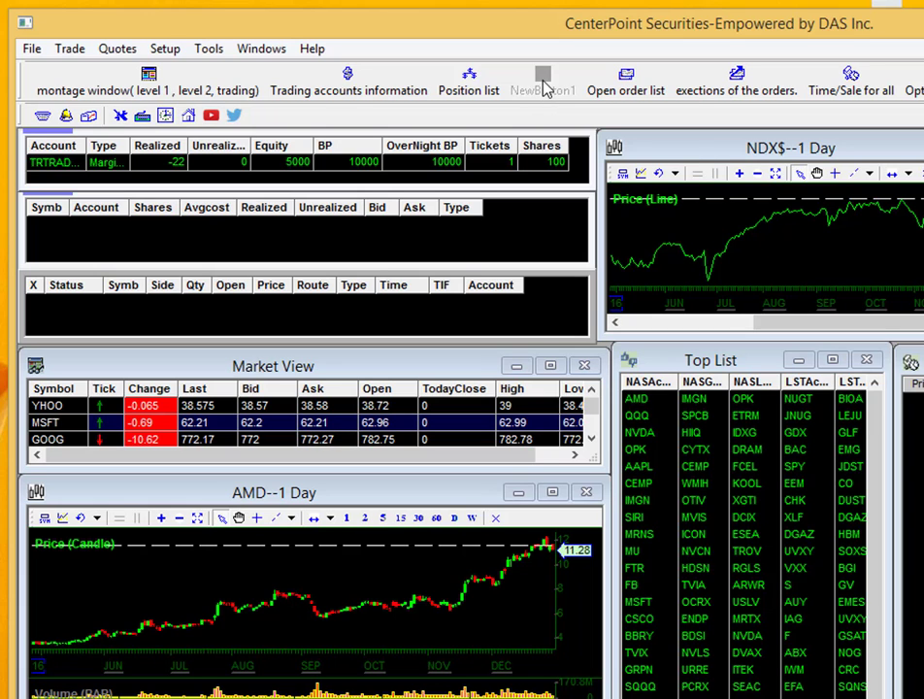
Open the configuration of NewButton1 on ToolBar1 and change its icon to the black X
{"action": "right_click", "coordinate": [545, 89]}
{"action": "left_click", "coordinate": [594, 94]}
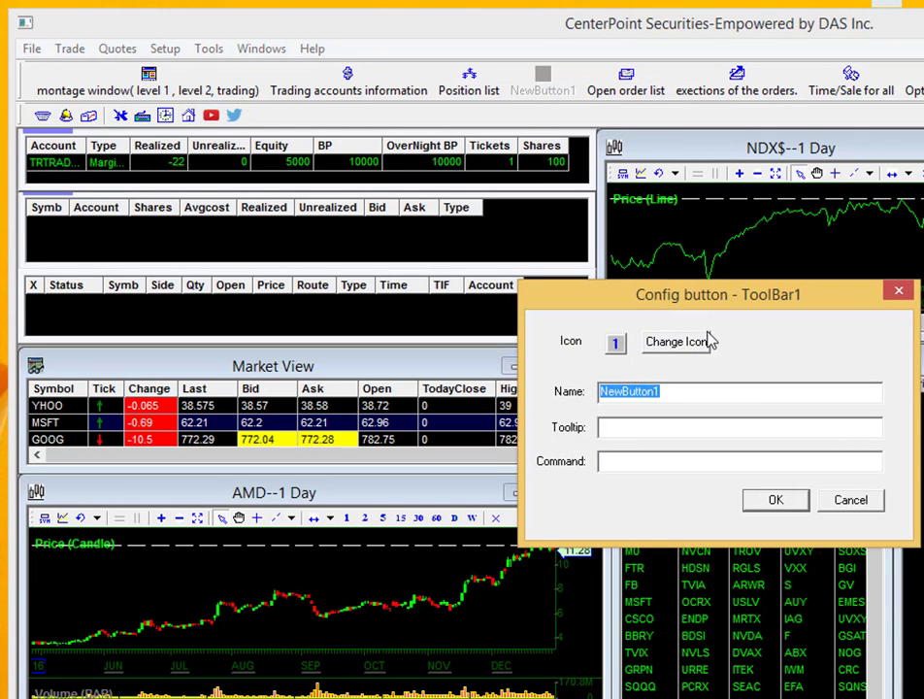
{"action": "left_click", "coordinate": [645, 343]}
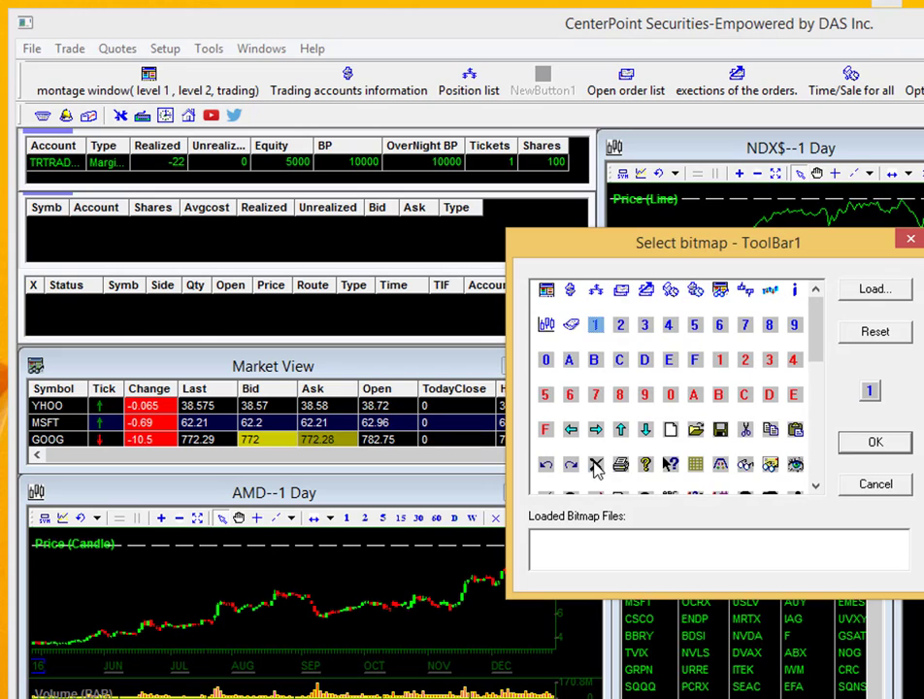
{"action": "left_click", "coordinate": [596, 465]}
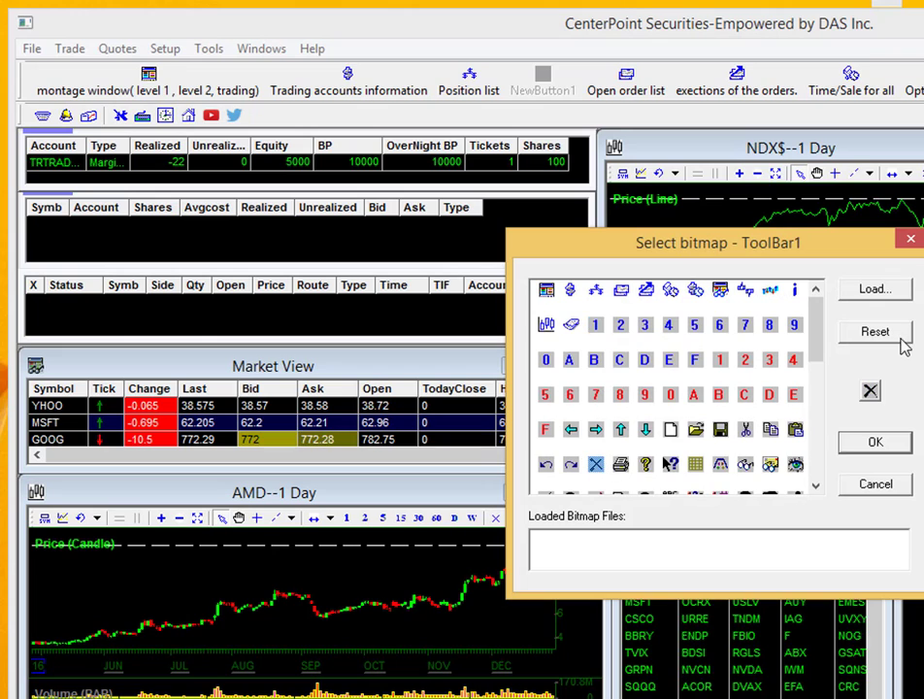
{"action": "left_click", "coordinate": [895, 440]}
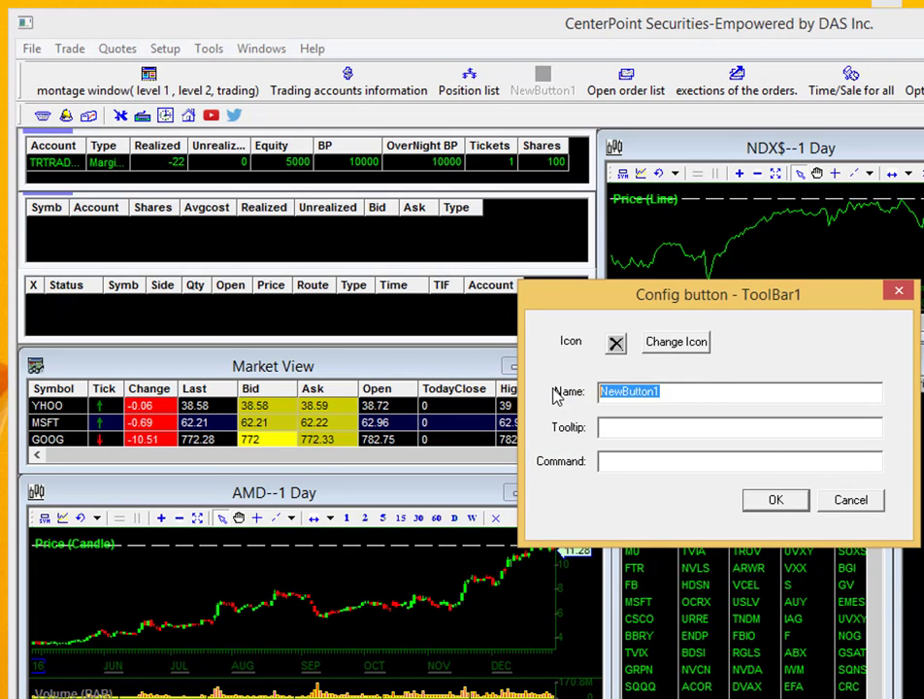
Name the new toolbar button "close all"
{"action": "type", "text": "closee all"}
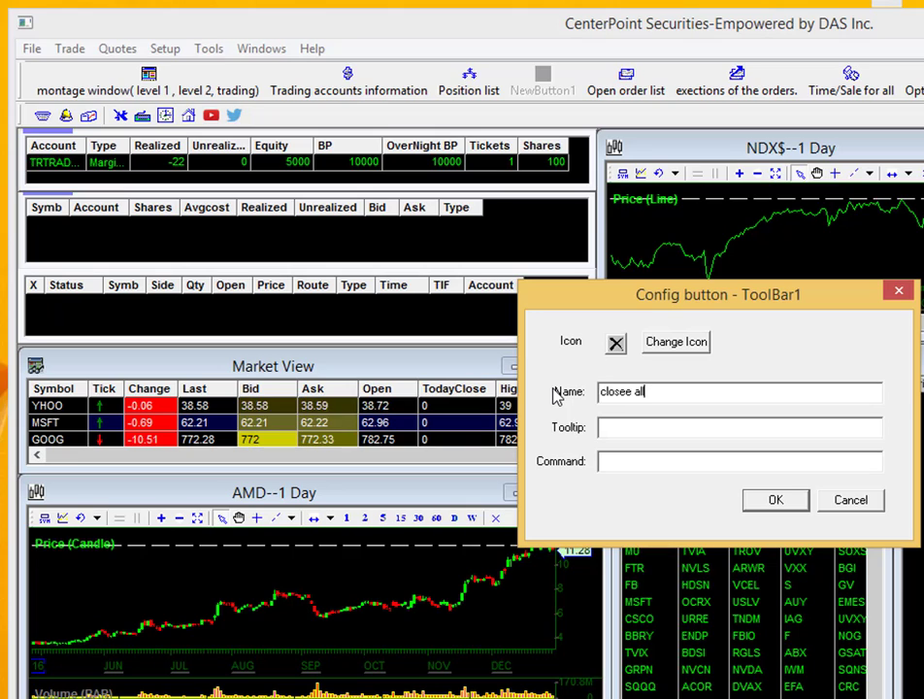
{"action": "key", "text": "BackSpace"}
{"action": "key", "text": "BackSpace"}
{"action": "key", "text": "BackSpace"}
{"action": "key", "text": "BackSpace"}
{"action": "type", "text": "a"}
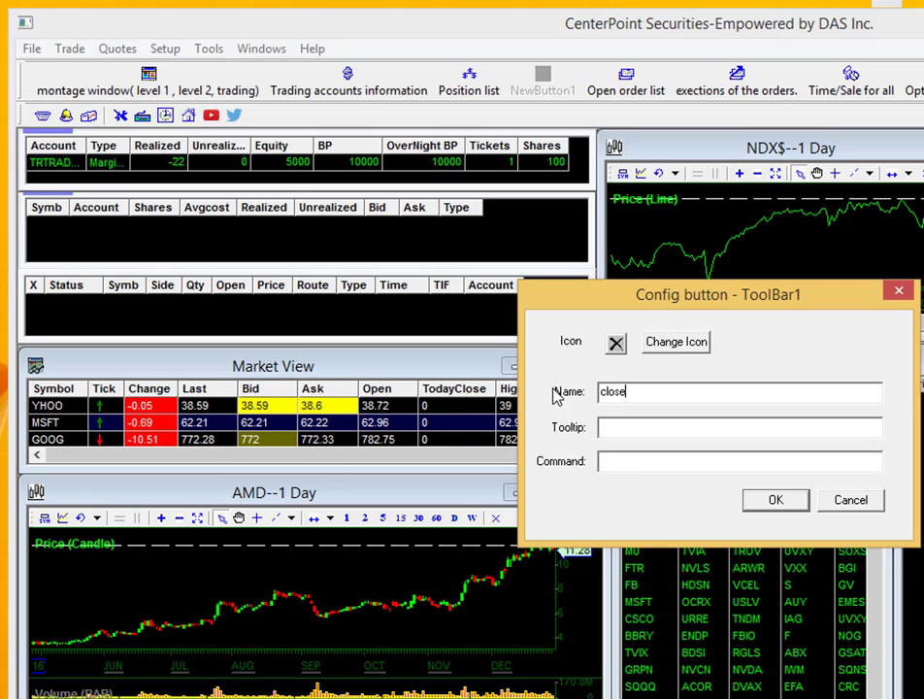
{"action": "type", "text": " all"}
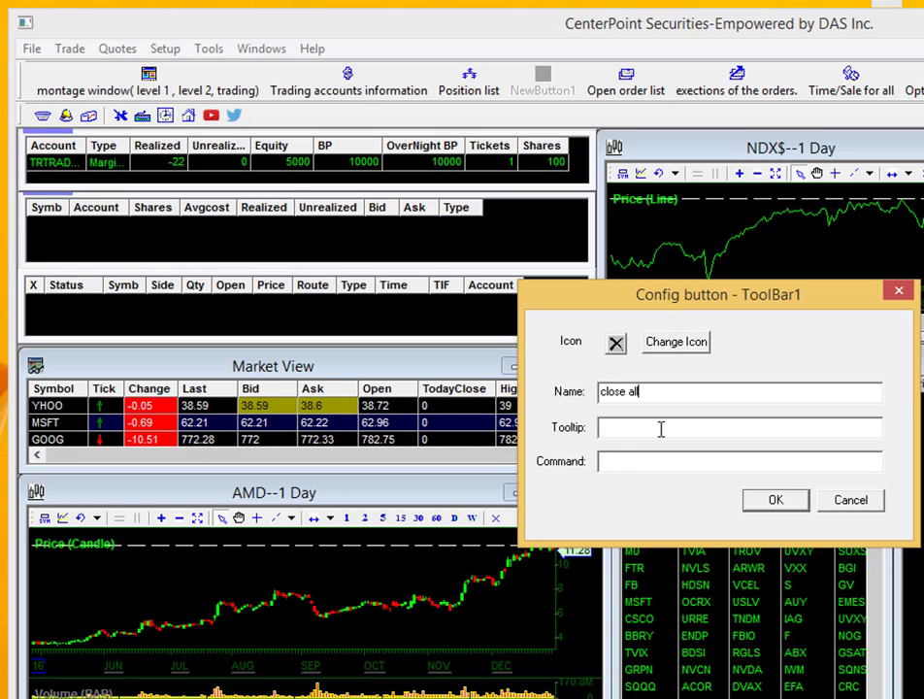
Set the button's tooltip to "liquidate all" and its command to PANIC, and save the button configuration
{"action": "left_click", "coordinate": [660, 428]}
{"action": "type", "text": "liqu"}
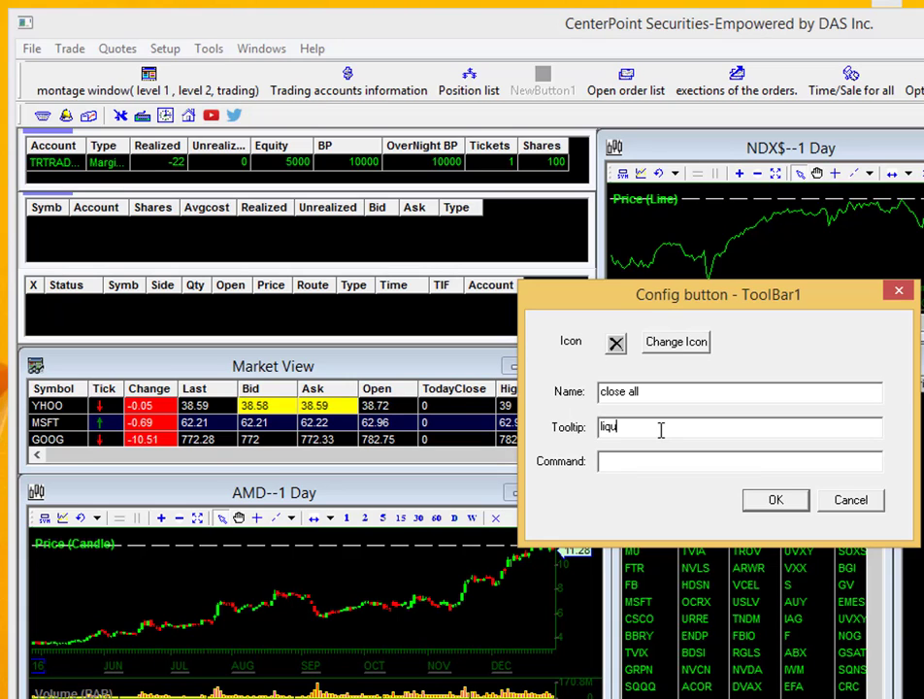
{"action": "type", "text": "idate all"}
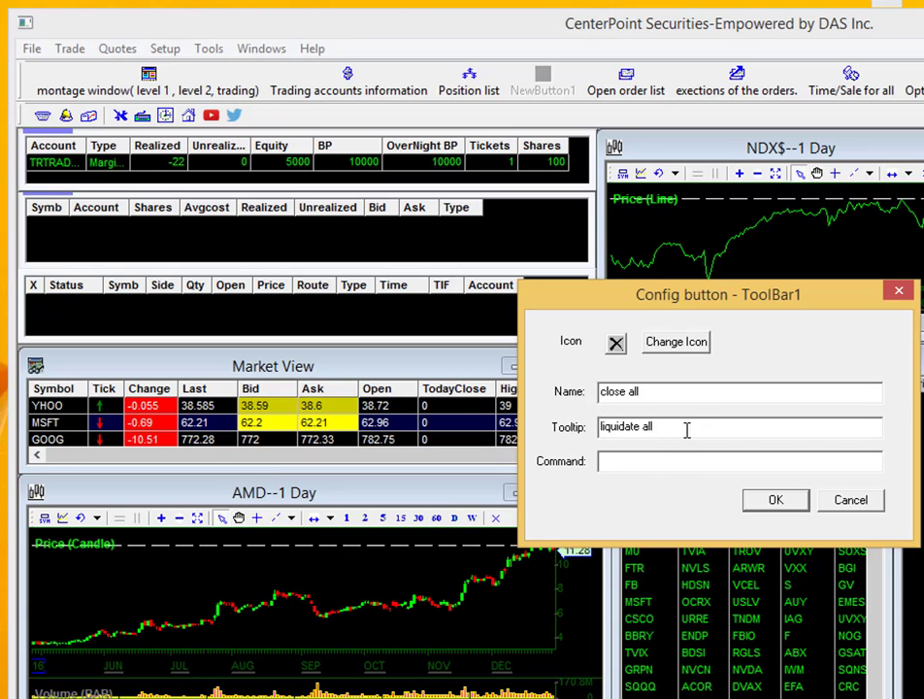
{"action": "left_click", "coordinate": [666, 464]}
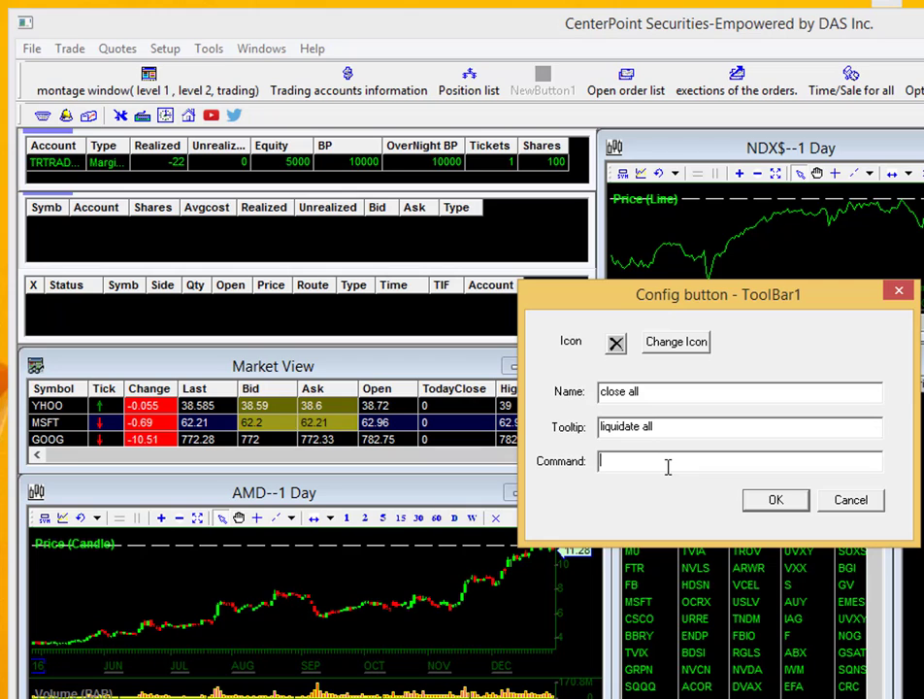
{"action": "type", "text": "PANIC"}
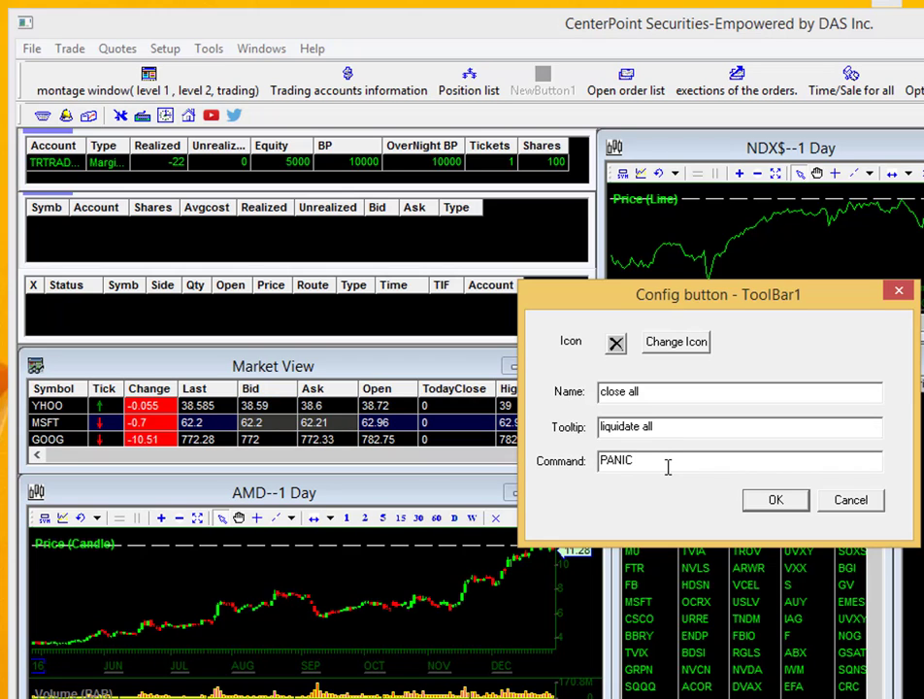
{"action": "left_click", "coordinate": [775, 500]}
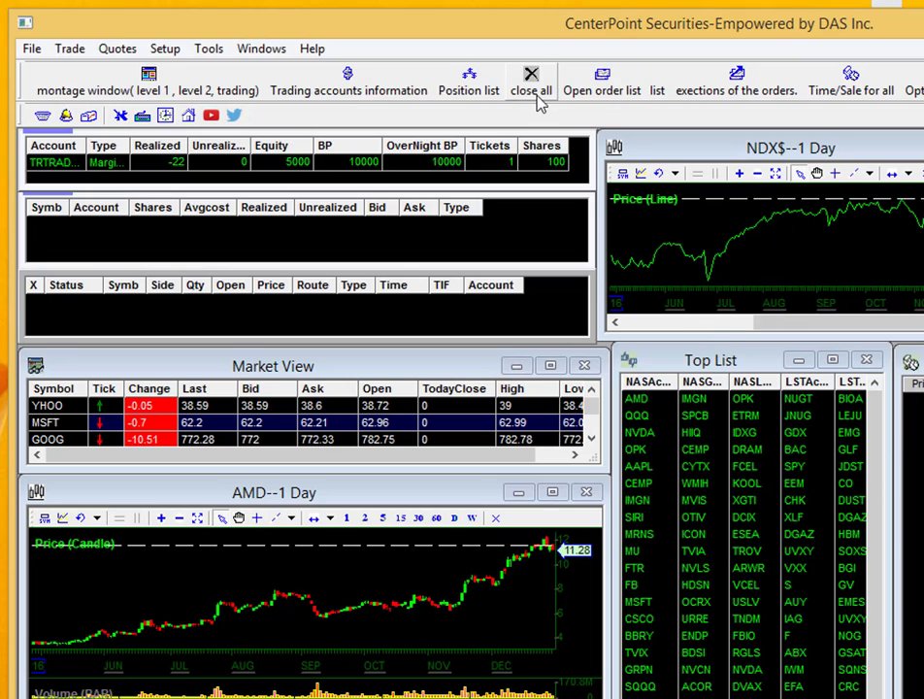